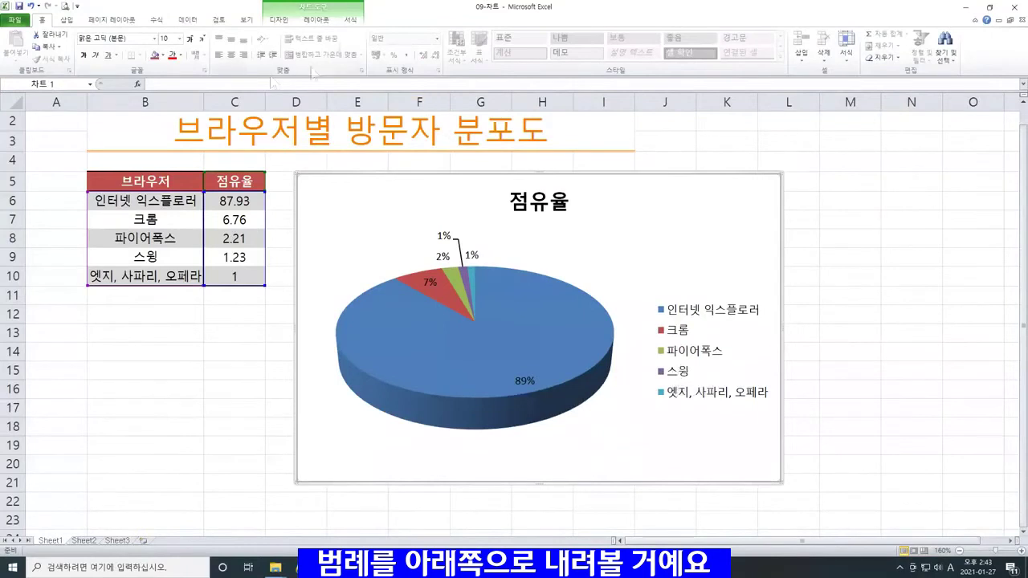
- Place the chart's legend below the pie using the option that fits it at the bottom
{"action": "left_click", "coordinate": [314, 20]}
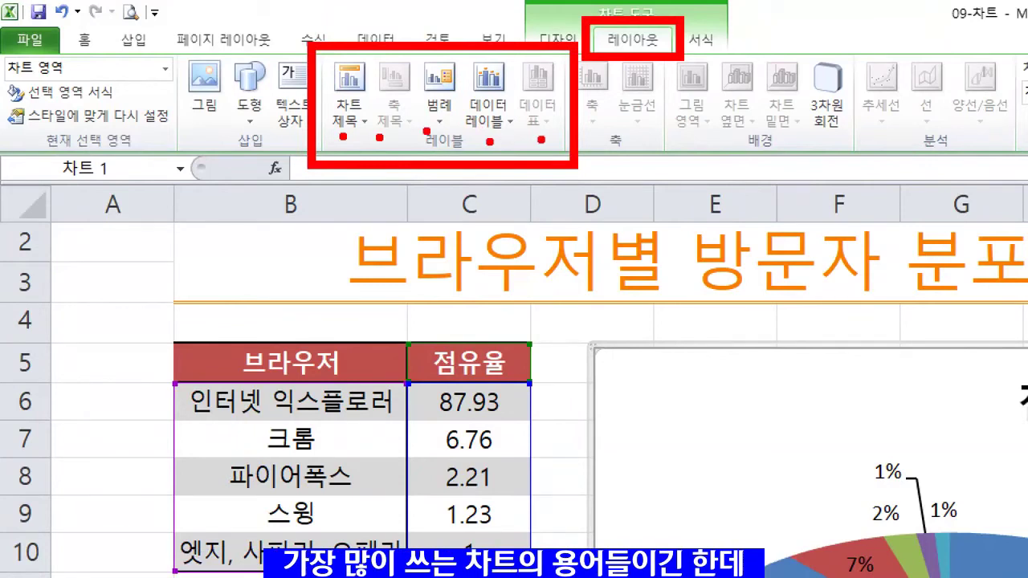
{"action": "mouse_move", "coordinate": [377, 139]}
{"action": "left_mouse_down"}
{"action": "mouse_move", "coordinate": [418, 130]}
{"action": "mouse_move", "coordinate": [419, 58]}
{"action": "mouse_move", "coordinate": [386, 59]}
{"action": "left_mouse_up"}
{"action": "left_click_drag", "start_coordinate": [527, 132], "coordinate": [542, 133]}
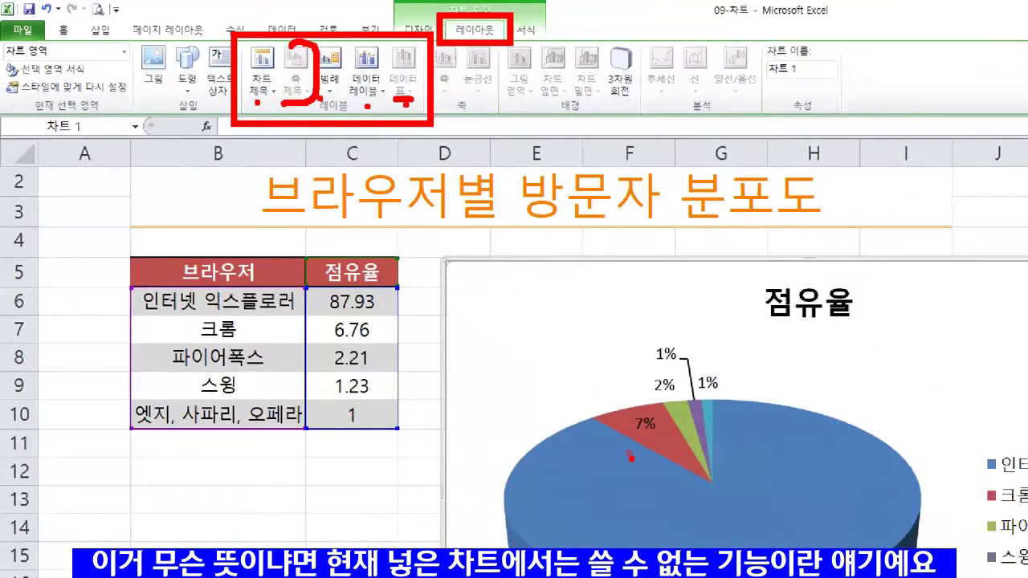
{"action": "left_click_drag", "start_coordinate": [631, 457], "coordinate": [478, 196]}
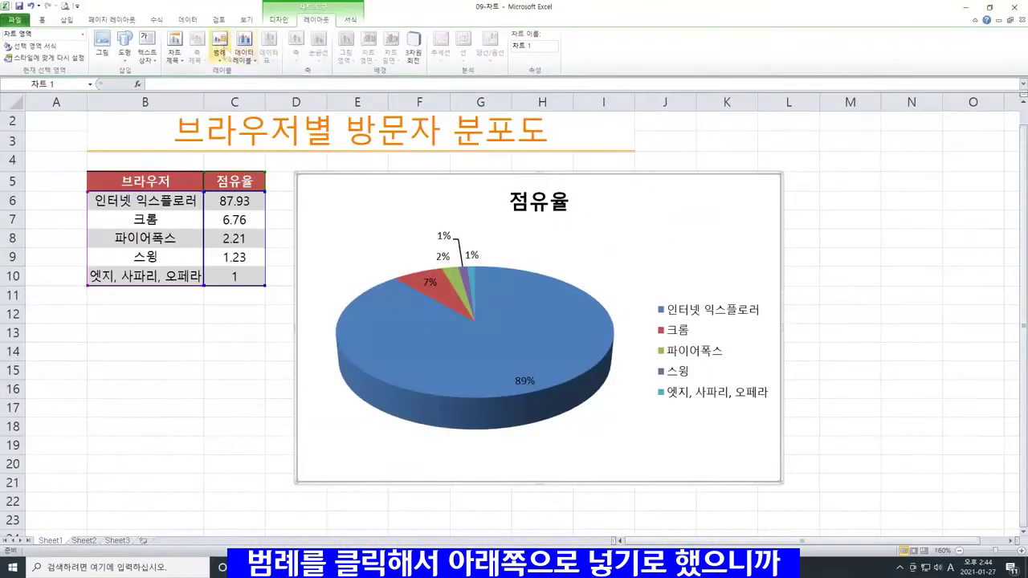
{"action": "left_click", "coordinate": [439, 84]}
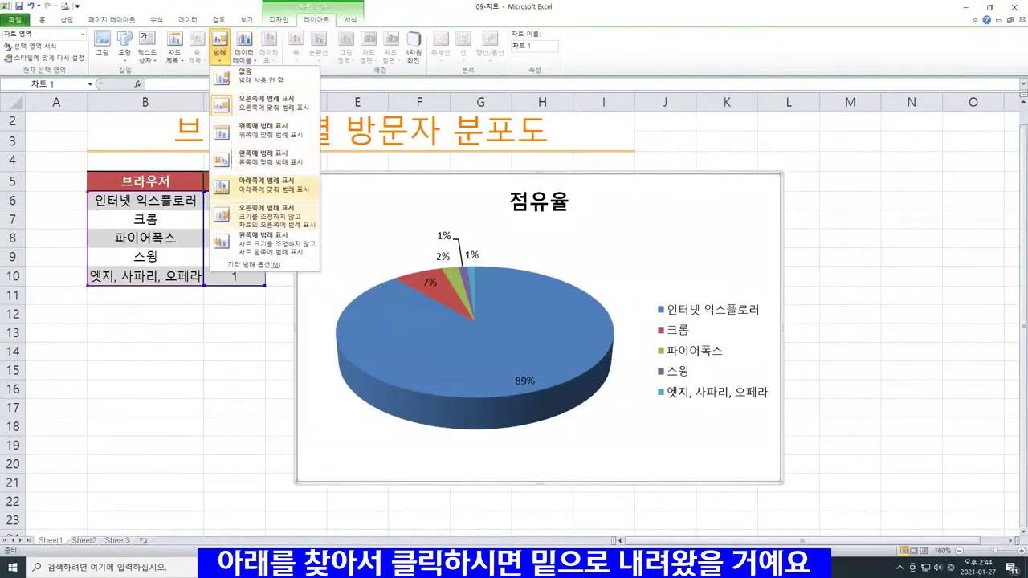
{"action": "left_click", "coordinate": [230, 184]}
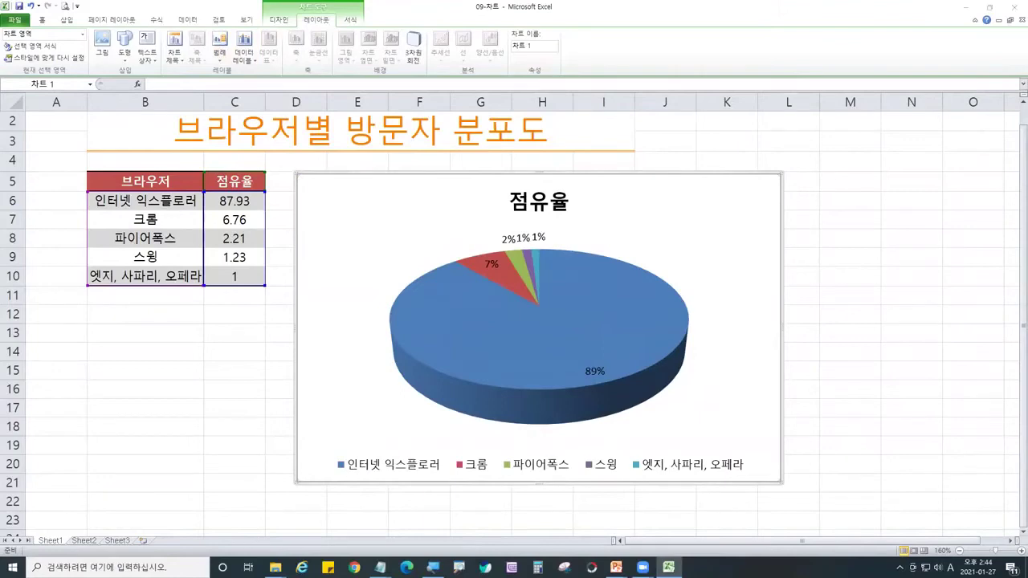
{"action": "left_click", "coordinate": [616, 568]}
{"action": "left_click", "coordinate": [83, 292]}
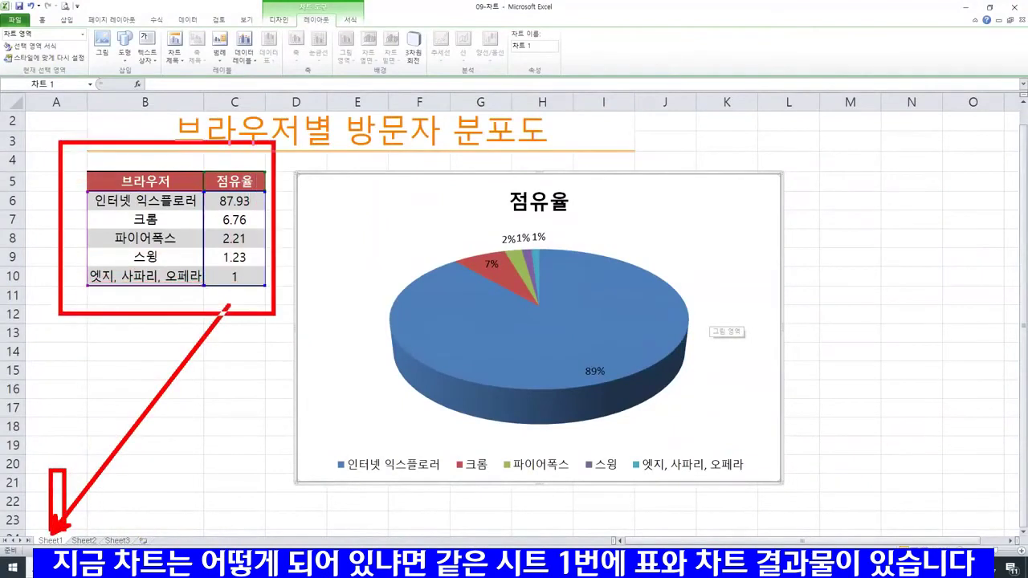
{"action": "left_click_drag", "start_coordinate": [282, 207], "coordinate": [377, 202]}
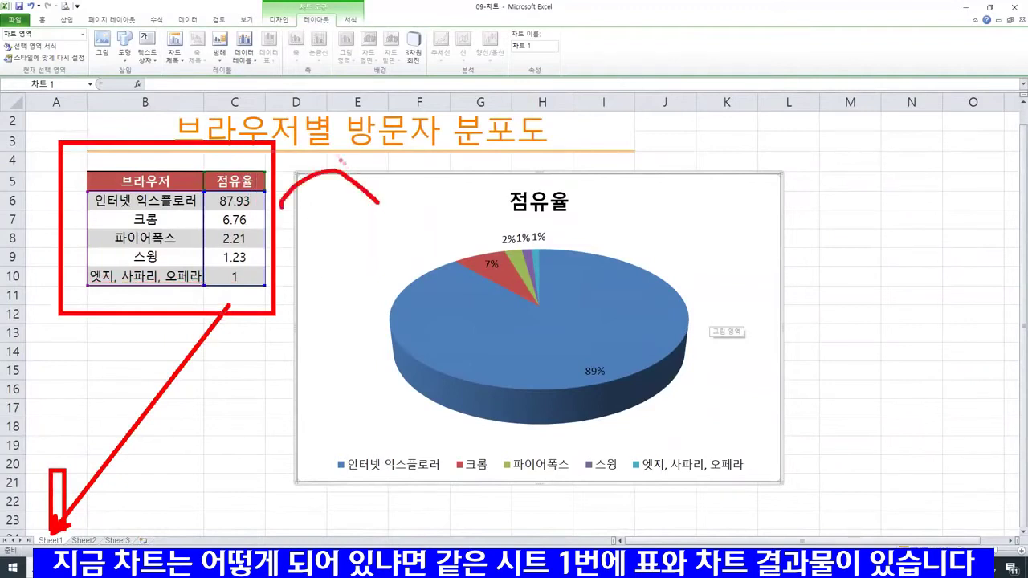
{"action": "left_click_drag", "start_coordinate": [299, 169], "coordinate": [789, 470]}
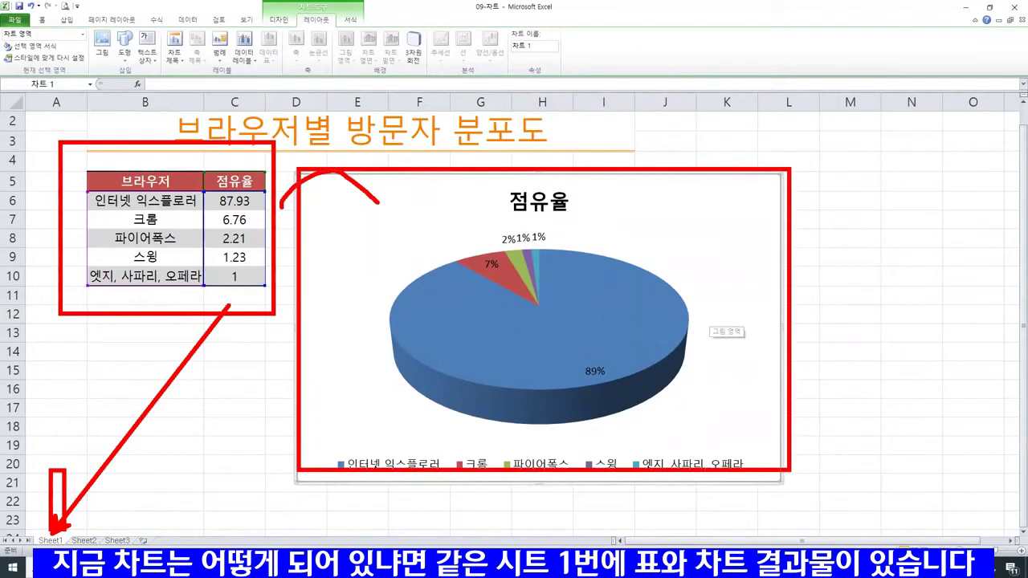
{"action": "key", "text": "Escape"}
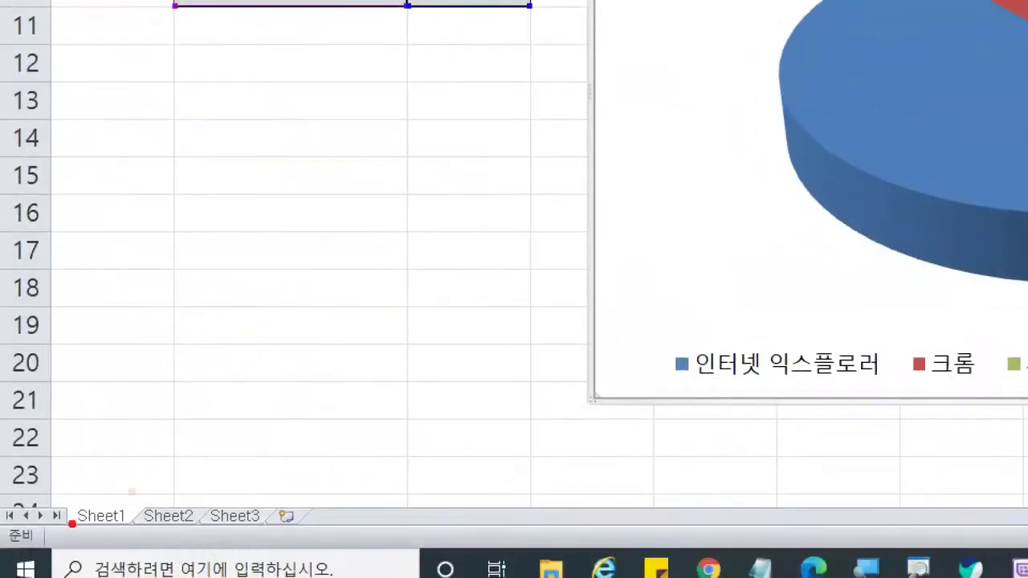
{"action": "left_click_drag", "start_coordinate": [55, 494], "coordinate": [154, 548]}
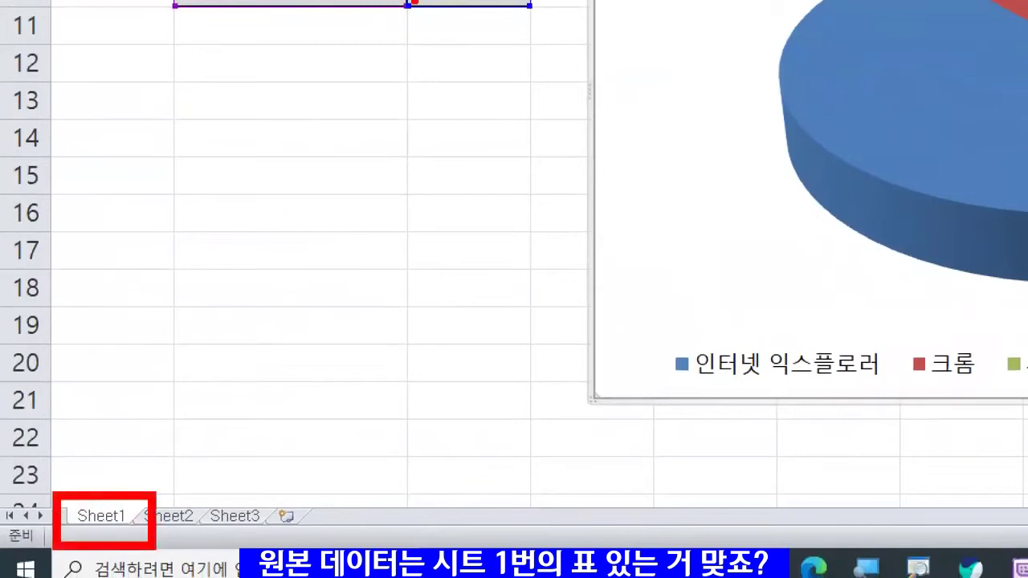
{"action": "left_click_drag", "start_coordinate": [374, 14], "coordinate": [154, 356]}
{"action": "left_click_drag", "start_coordinate": [239, 140], "coordinate": [293, 259]}
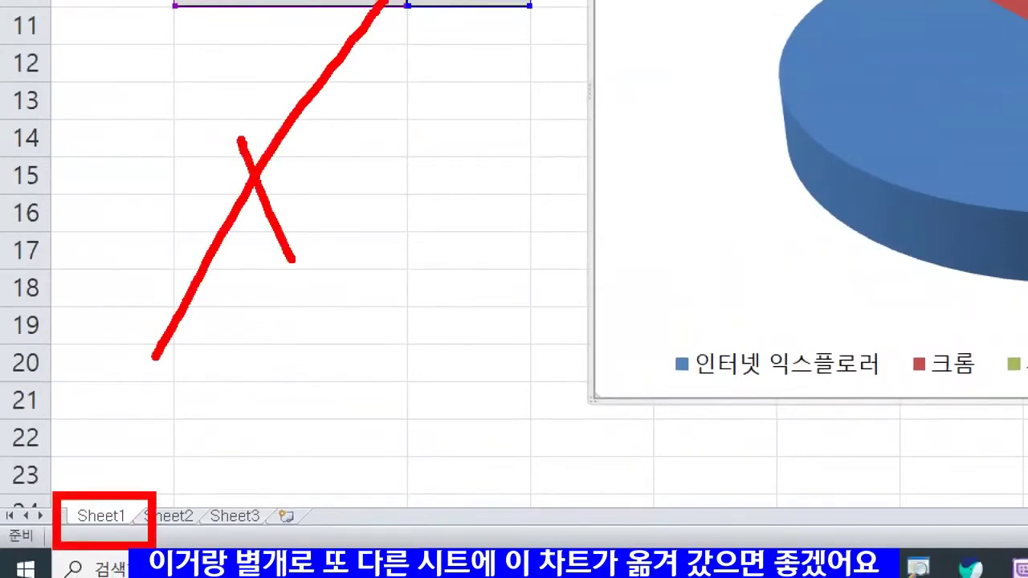
{"action": "mouse_move", "coordinate": [98, 487]}
{"action": "left_mouse_down"}
{"action": "mouse_move", "coordinate": [51, 448]}
{"action": "mouse_move", "coordinate": [61, 468]}
{"action": "left_mouse_up"}
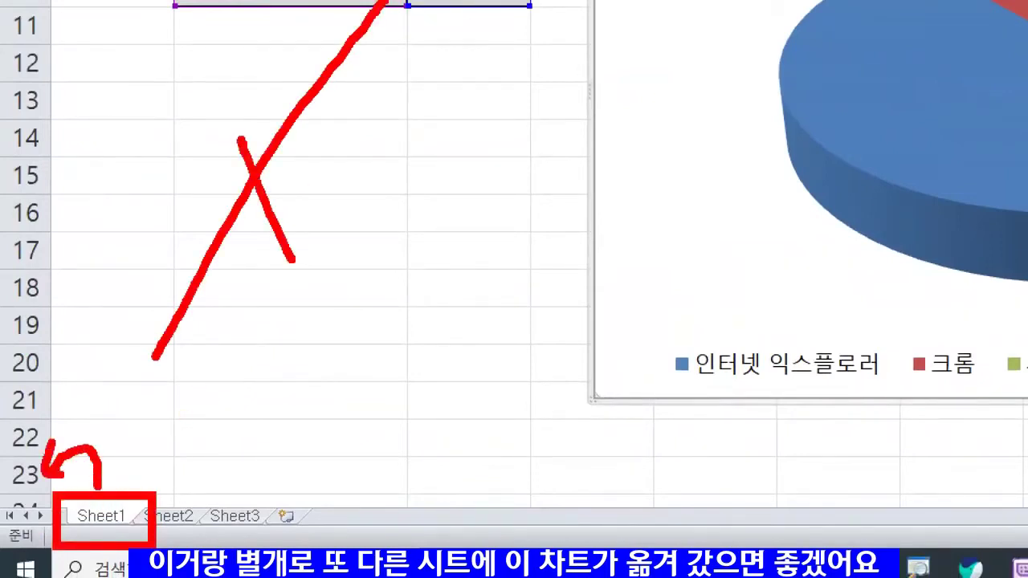
{"action": "left_click_drag", "start_coordinate": [889, 251], "coordinate": [400, 312]}
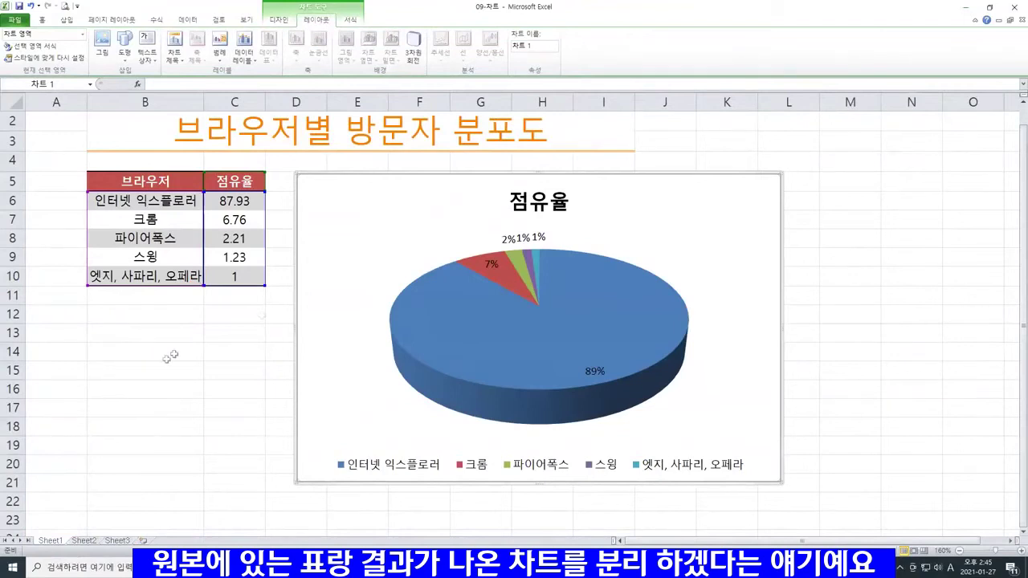
- Move the pie chart from Sheet1 to a new sheet named Chart1
{"action": "left_click", "coordinate": [737, 221]}
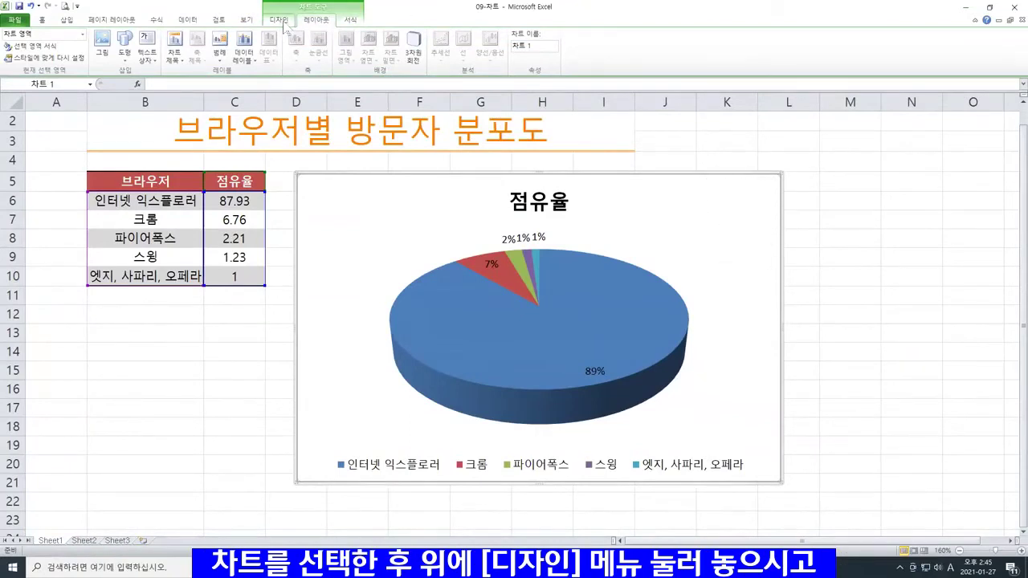
{"action": "left_click", "coordinate": [283, 25]}
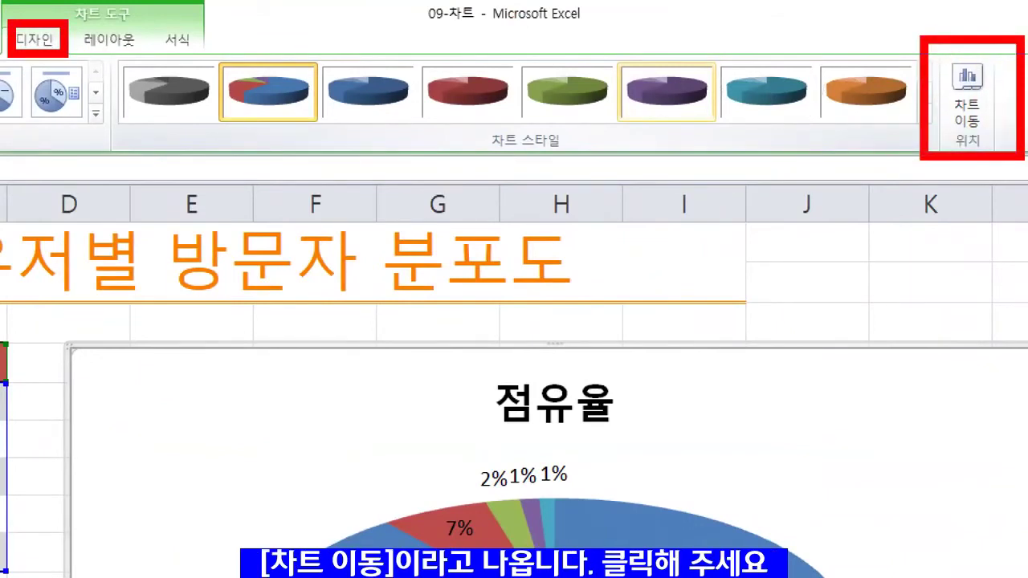
{"action": "left_click", "coordinate": [939, 127]}
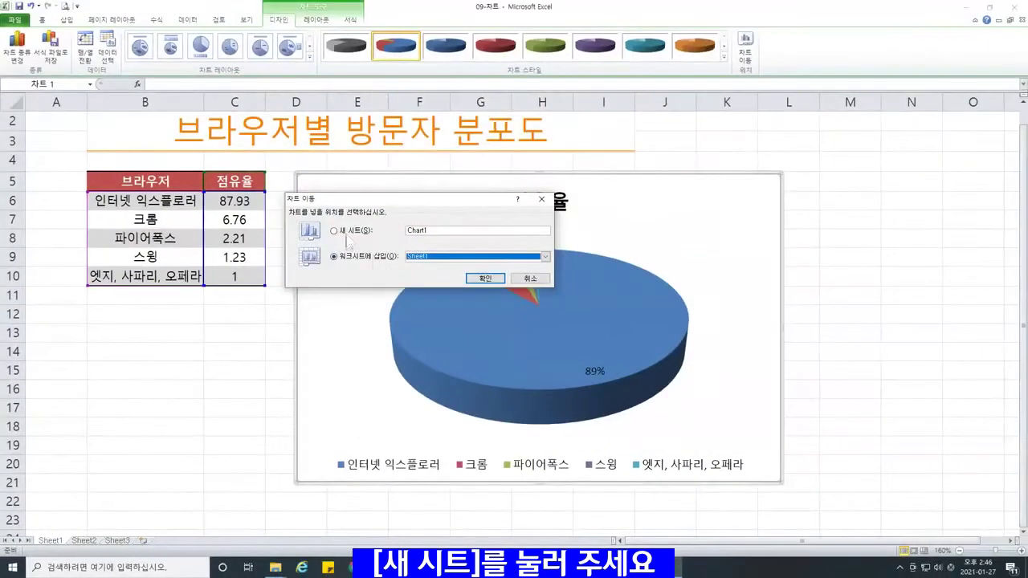
{"action": "left_click", "coordinate": [399, 165]}
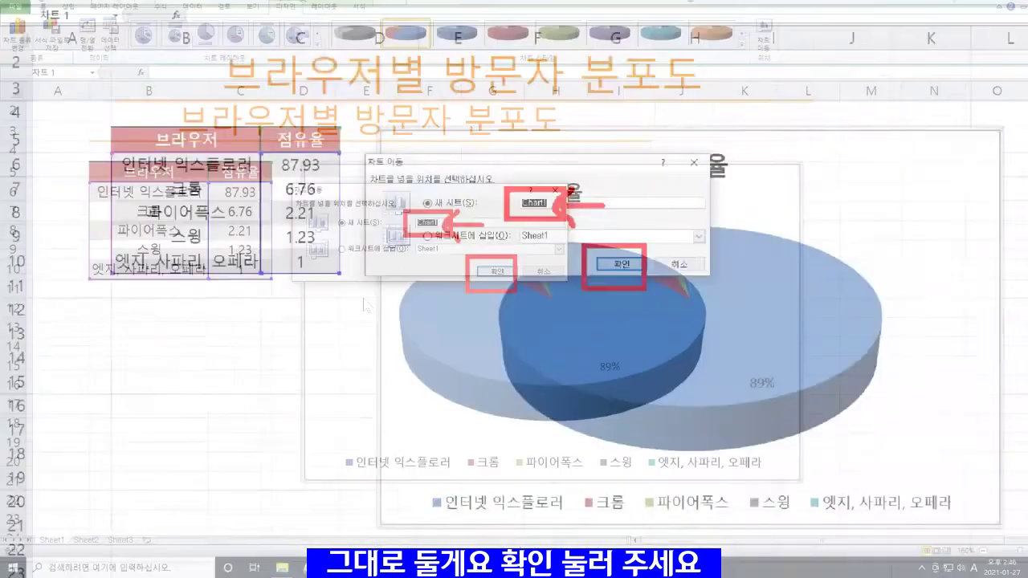
{"action": "left_click", "coordinate": [483, 281]}
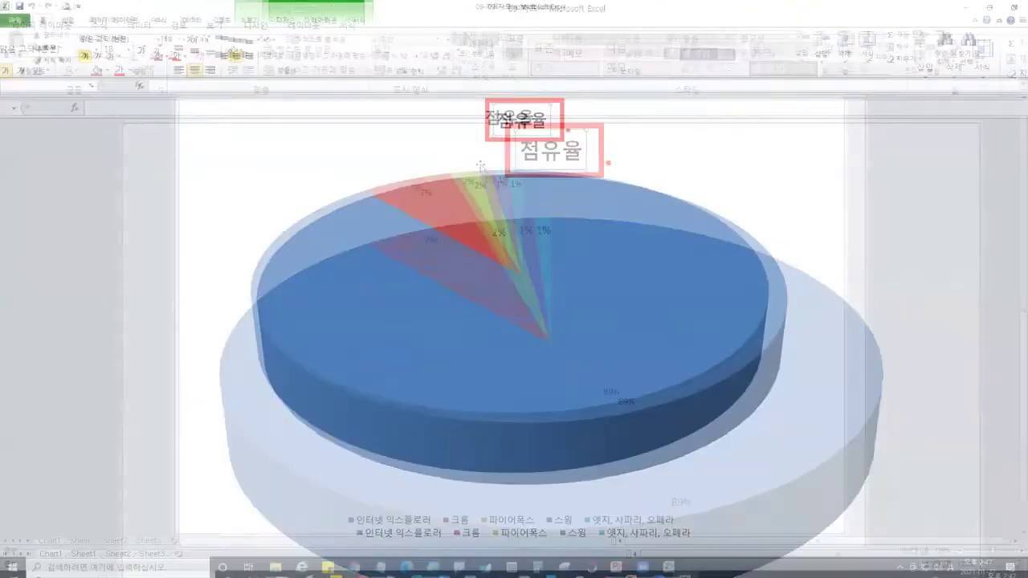
- Delete the chart title 점유율 and shift the pie's plot area slightly to the right
{"action": "key", "text": "Delete"}
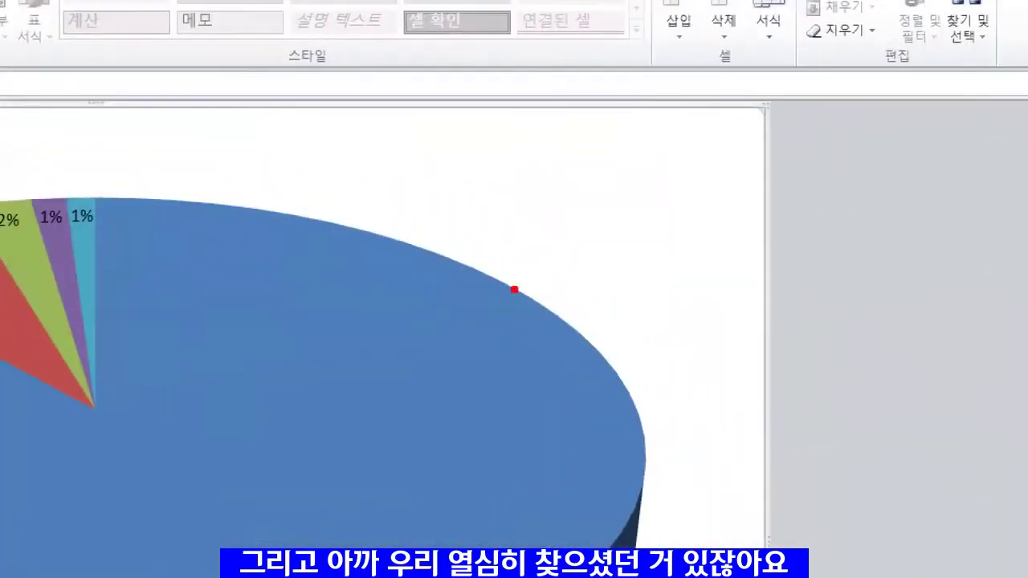
{"action": "mouse_move", "coordinate": [681, 154]}
{"action": "left_mouse_down"}
{"action": "mouse_move", "coordinate": [677, 183]}
{"action": "mouse_move", "coordinate": [707, 160]}
{"action": "mouse_move", "coordinate": [684, 151]}
{"action": "left_mouse_up"}
{"action": "mouse_move", "coordinate": [514, 246]}
{"action": "left_mouse_down"}
{"action": "mouse_move", "coordinate": [513, 264]}
{"action": "mouse_move", "coordinate": [531, 250]}
{"action": "mouse_move", "coordinate": [521, 243]}
{"action": "left_mouse_up"}
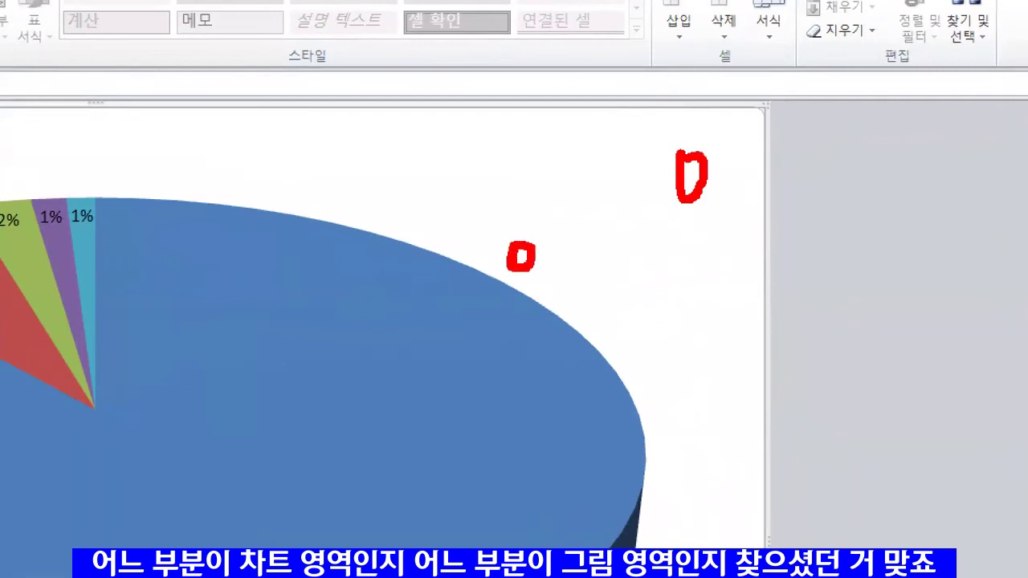
{"action": "key", "text": "Escape"}
{"action": "key", "text": "ctrl+2"}
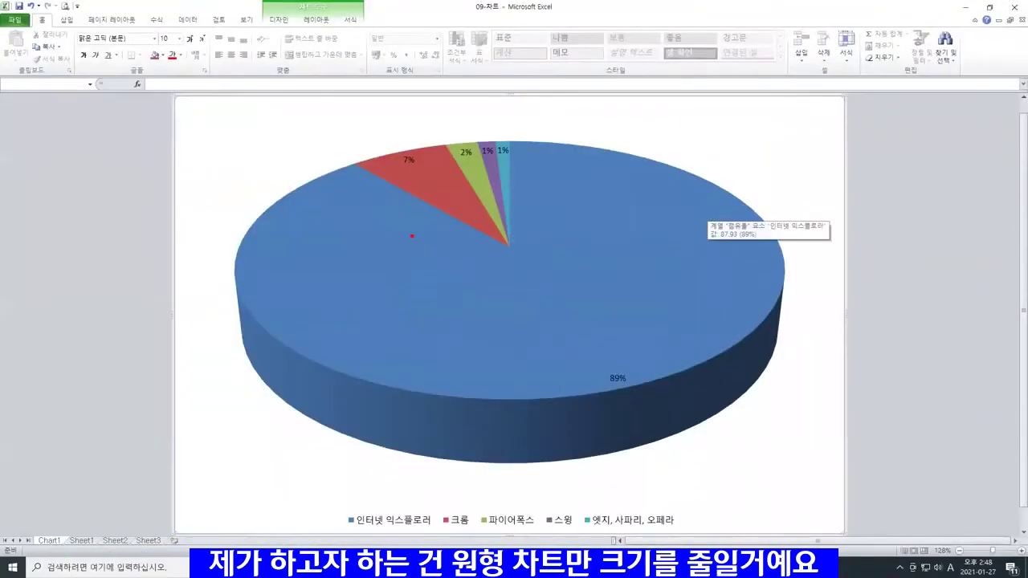
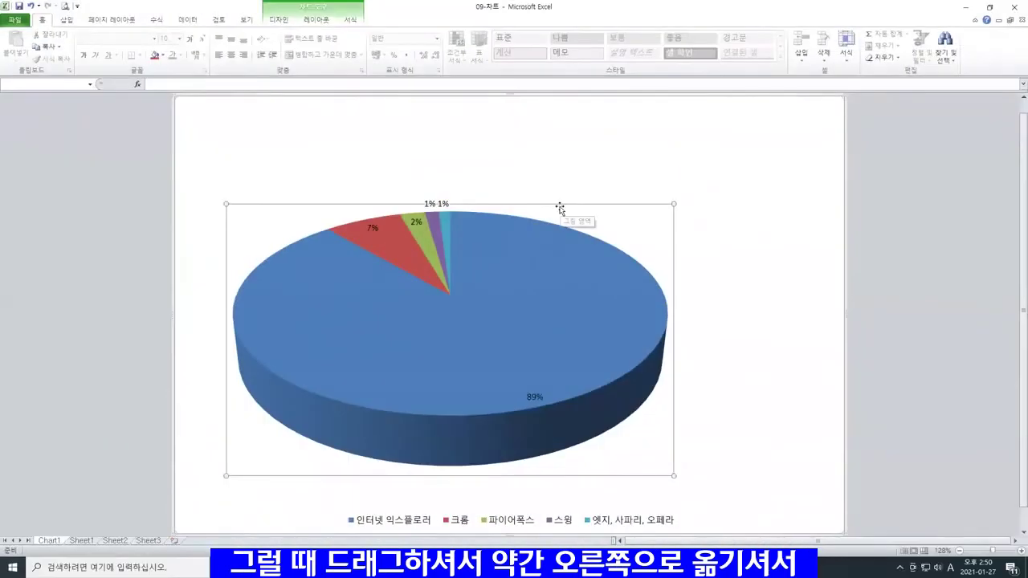
{"action": "left_click_drag", "start_coordinate": [559, 209], "coordinate": [608, 209]}
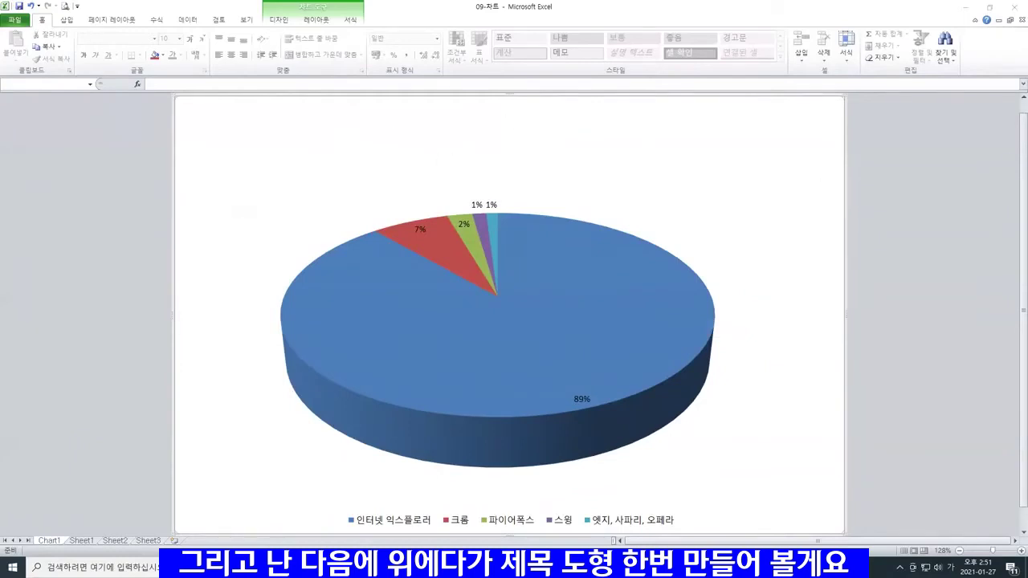
- Draw a long rounded rectangle above the pie as a title shape, about 18.19 cm wide and 1.94 cm high
{"action": "left_click", "coordinate": [64, 22]}
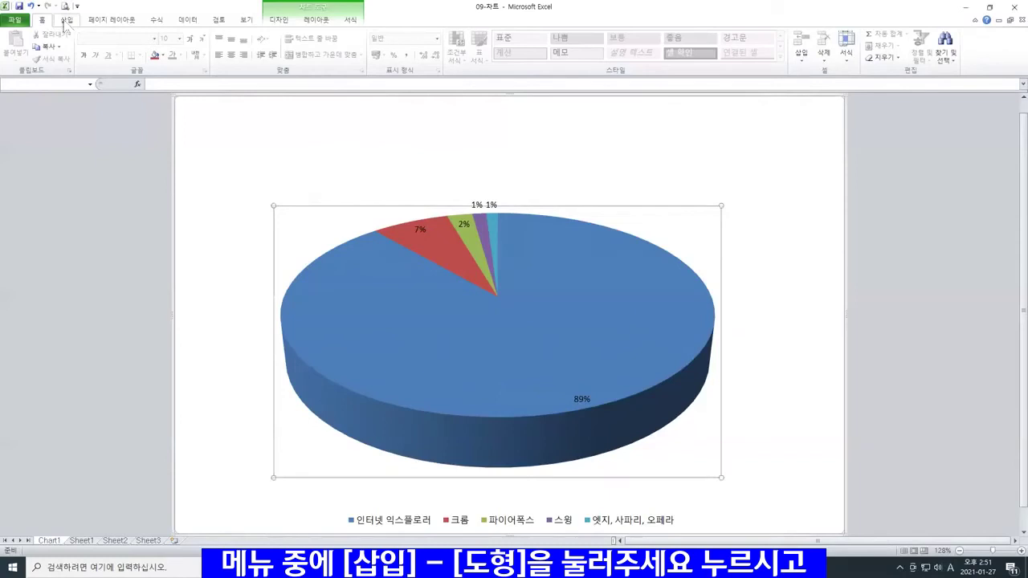
{"action": "left_click", "coordinate": [64, 23]}
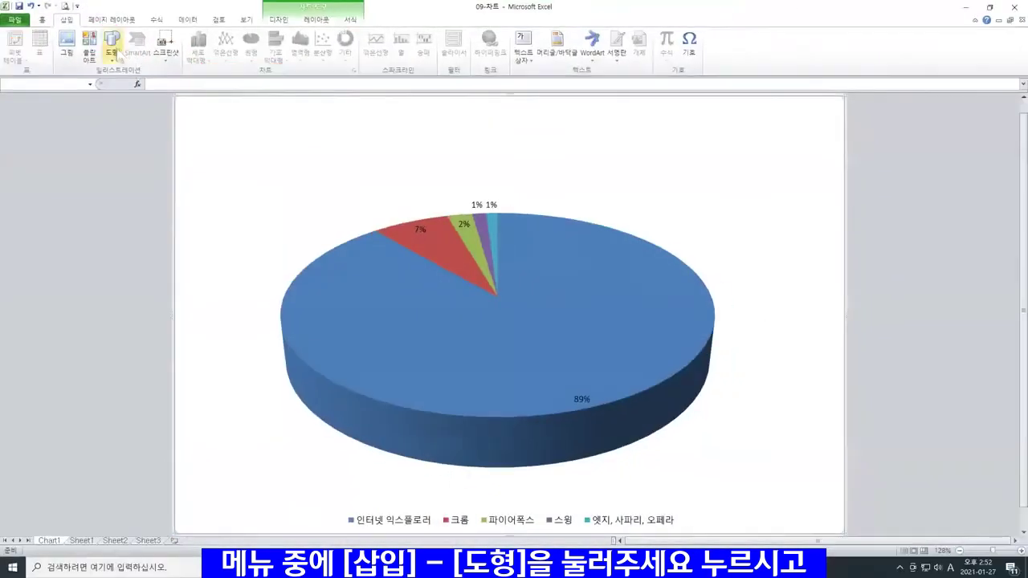
{"action": "left_click", "coordinate": [223, 88]}
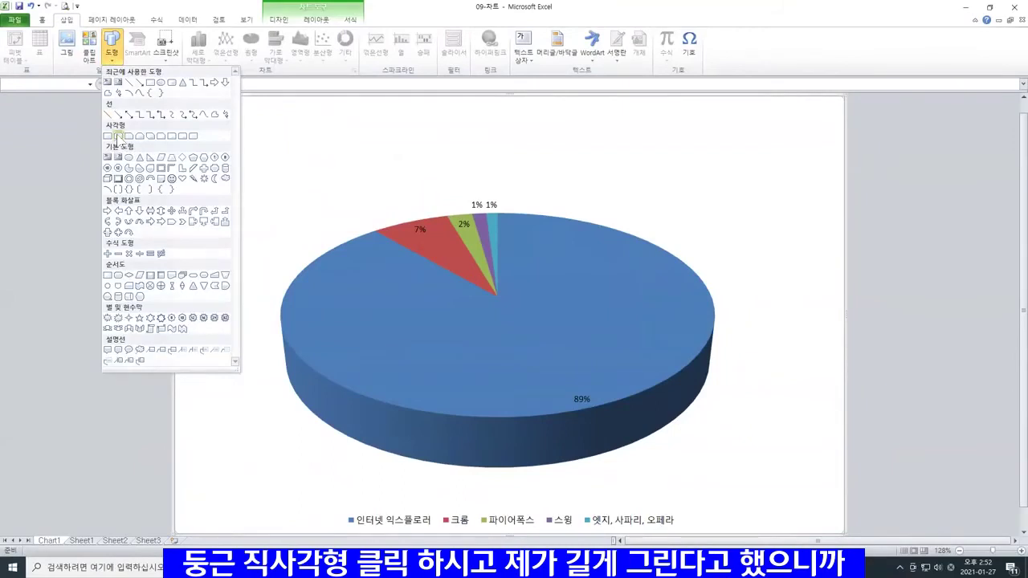
{"action": "left_click", "coordinate": [118, 136]}
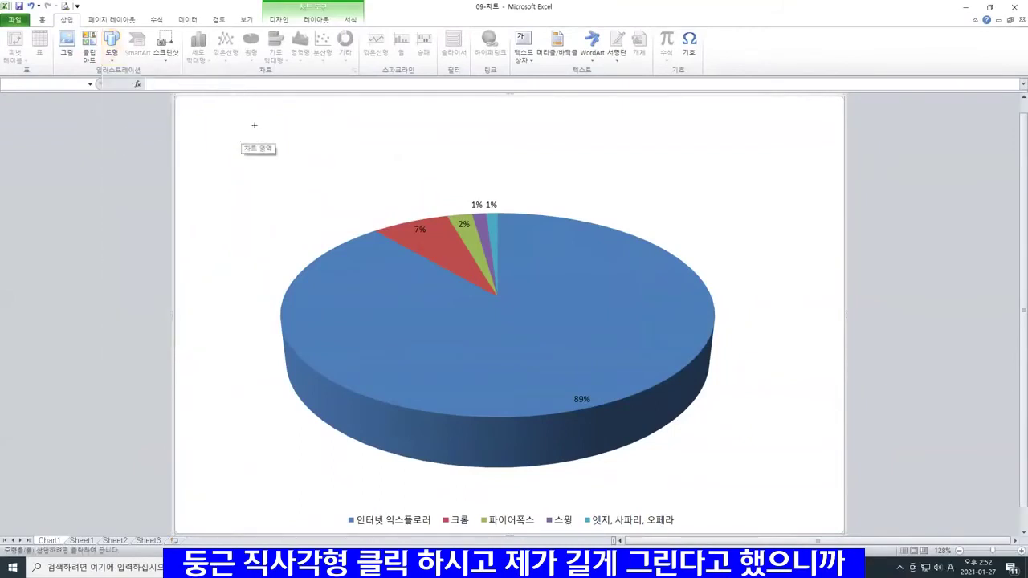
{"action": "mouse_move", "coordinate": [248, 120]}
{"action": "left_mouse_down"}
{"action": "mouse_move", "coordinate": [390, 156]}
{"action": "mouse_move", "coordinate": [721, 171]}
{"action": "left_mouse_up"}
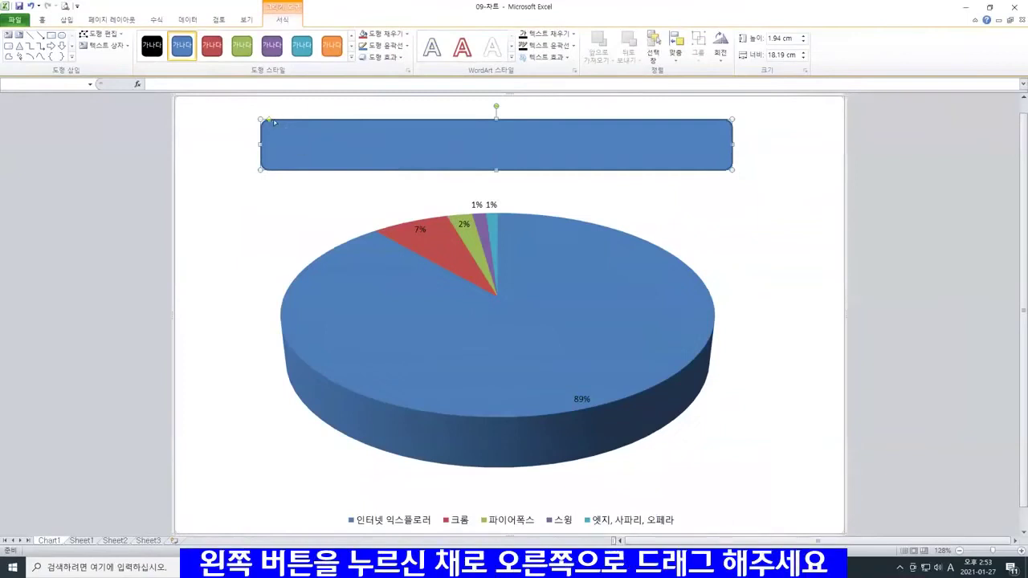
- Round the title shape's corners fully into semicircular ends and apply the moderate-effect green gradient shape style
{"action": "left_click_drag", "start_coordinate": [269, 119], "coordinate": [358, 124]}
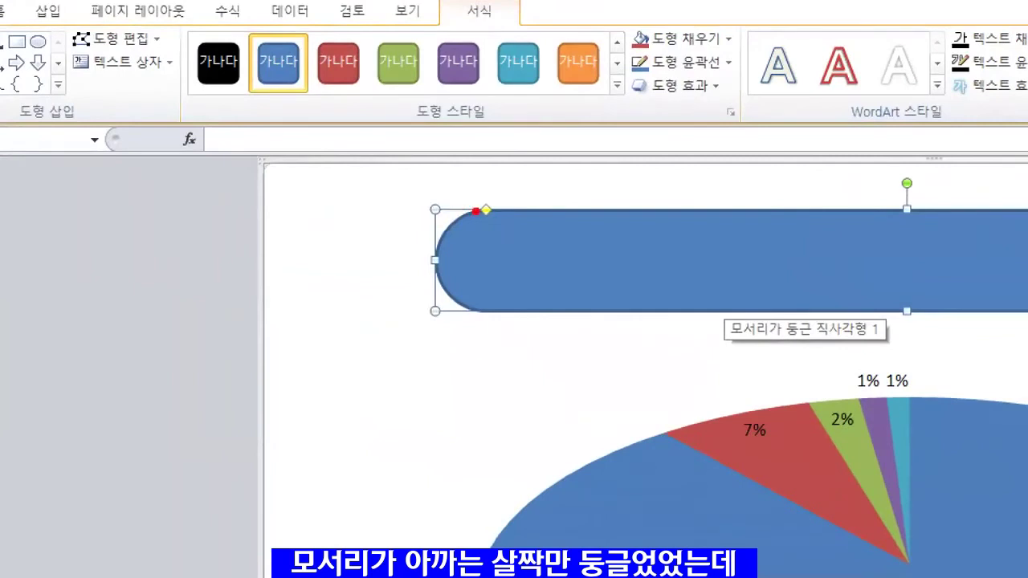
{"action": "mouse_move", "coordinate": [476, 209]}
{"action": "left_mouse_down"}
{"action": "mouse_move", "coordinate": [436, 255]}
{"action": "mouse_move", "coordinate": [459, 305]}
{"action": "left_mouse_up"}
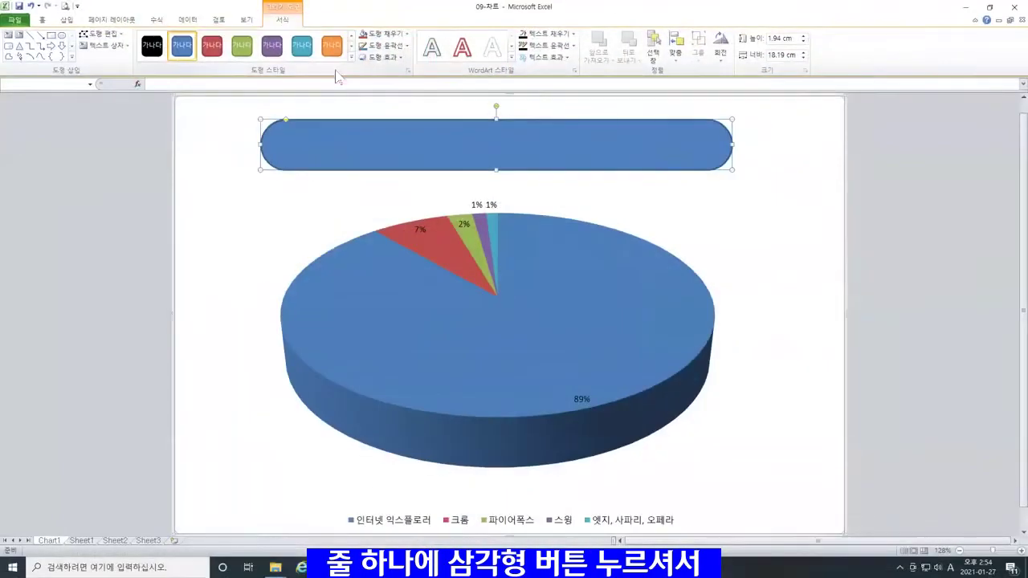
{"action": "left_click", "coordinate": [546, 114]}
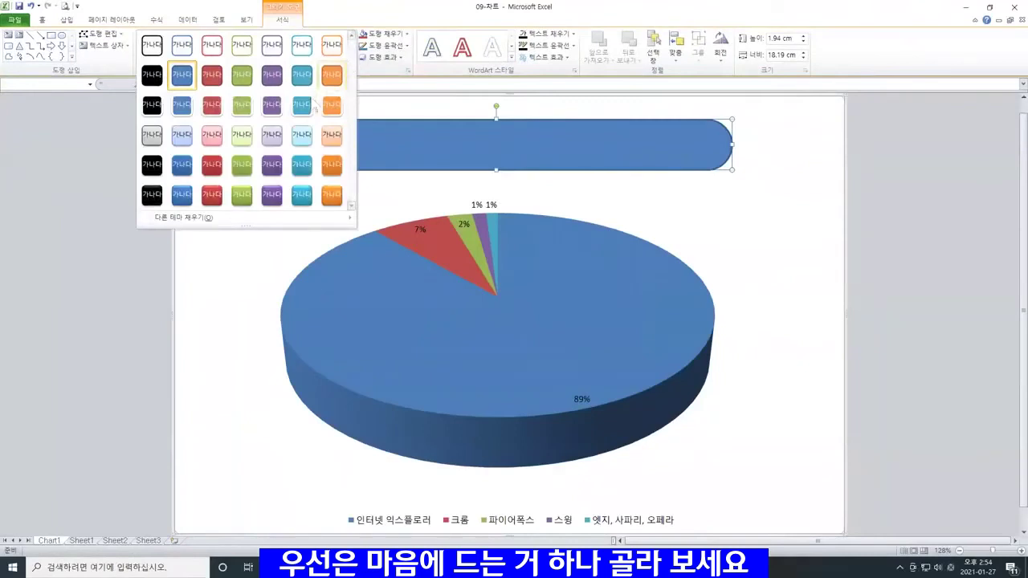
{"action": "left_click", "coordinate": [242, 167]}
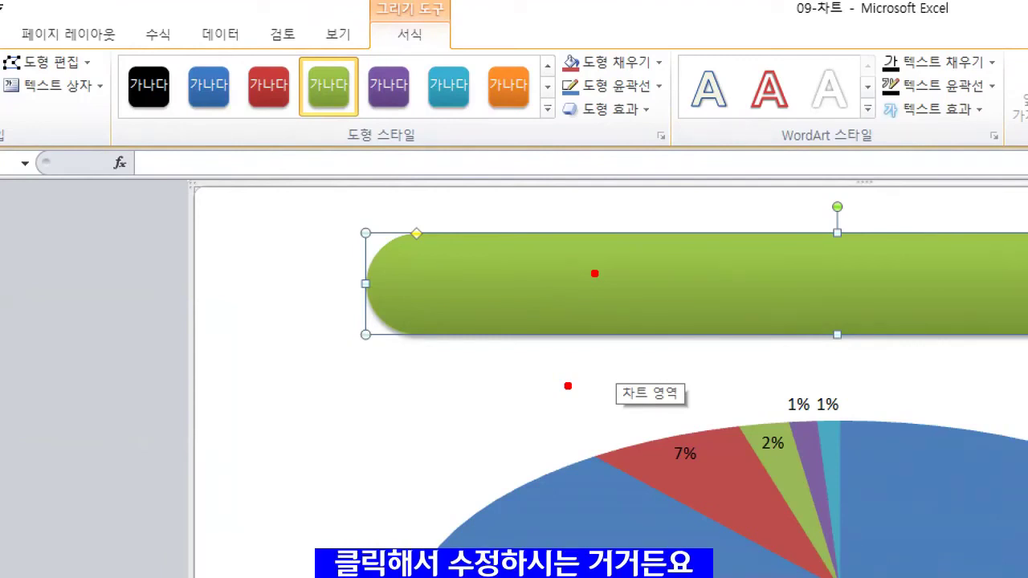
{"action": "mouse_move", "coordinate": [677, 243]}
{"action": "left_mouse_down"}
{"action": "mouse_move", "coordinate": [704, 294]}
{"action": "mouse_move", "coordinate": [772, 206]}
{"action": "left_mouse_up"}
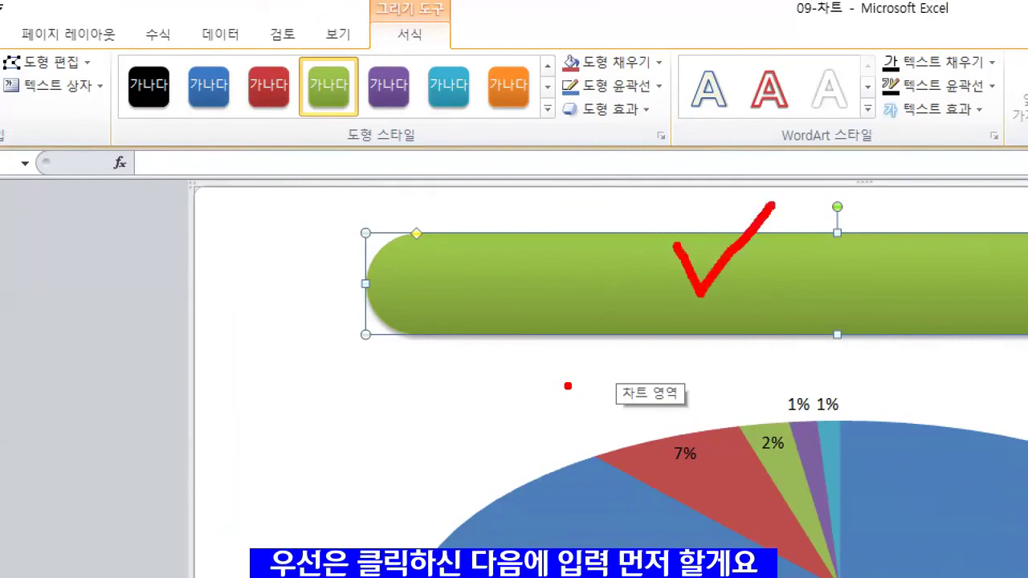
{"action": "key", "text": "Escape"}
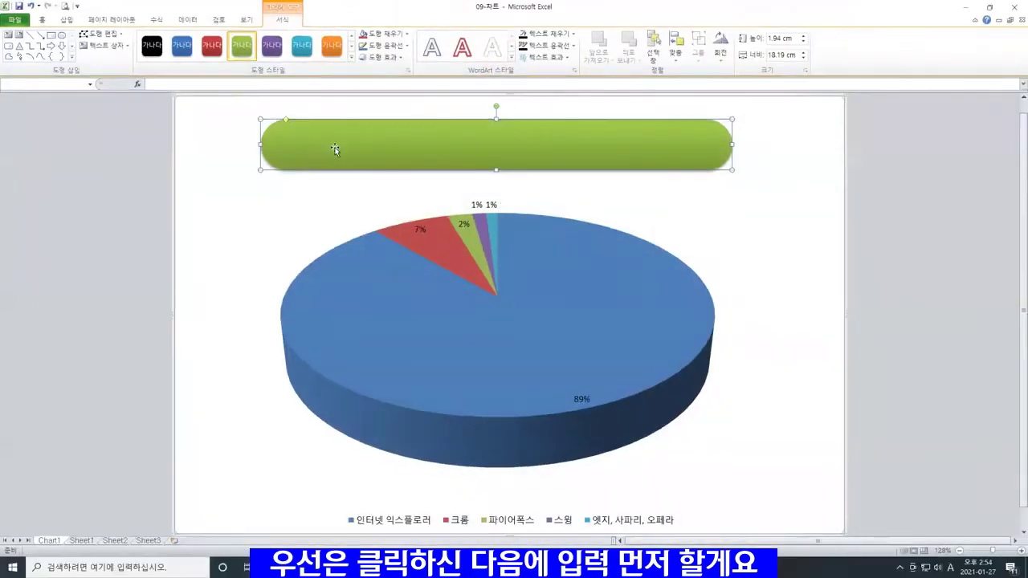
- Enter the text 브라우저별 방문자 분포도 in the green title shape above the pie
{"action": "type", "text": "qm"}
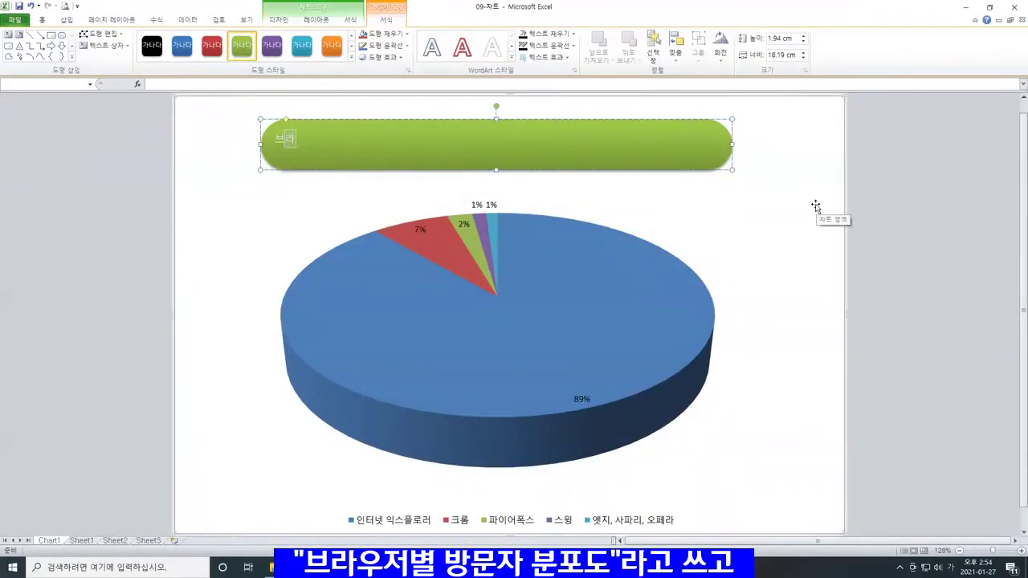
{"action": "type", "text": "우저"}
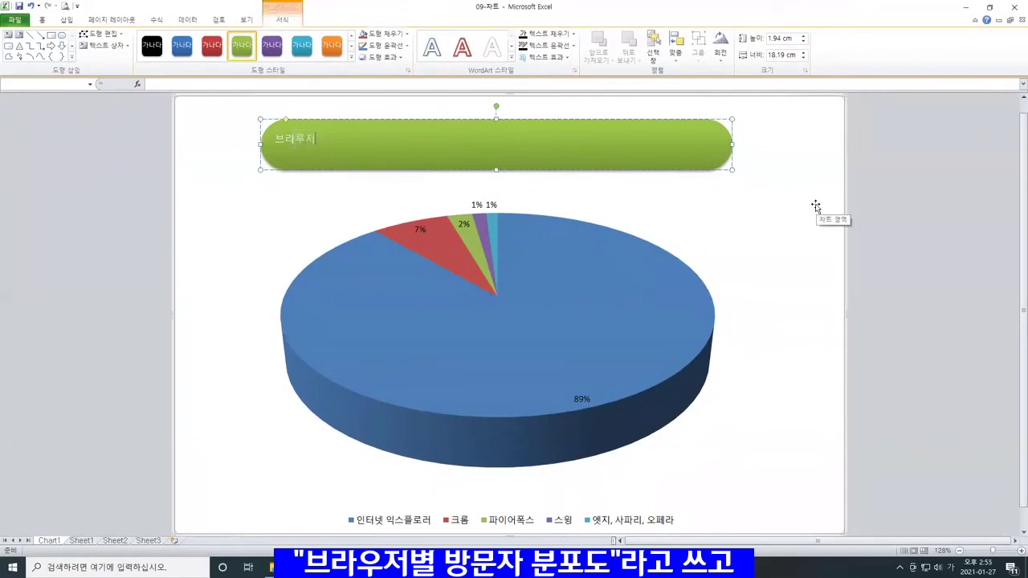
{"action": "type", "text": "별별 방문자 분포도"}
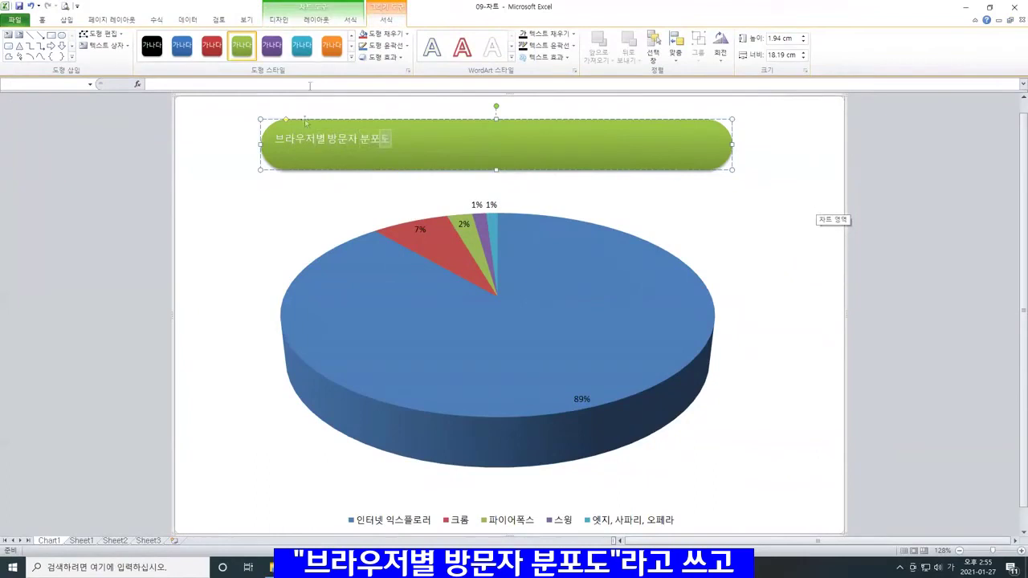
{"action": "left_click", "coordinate": [269, 206]}
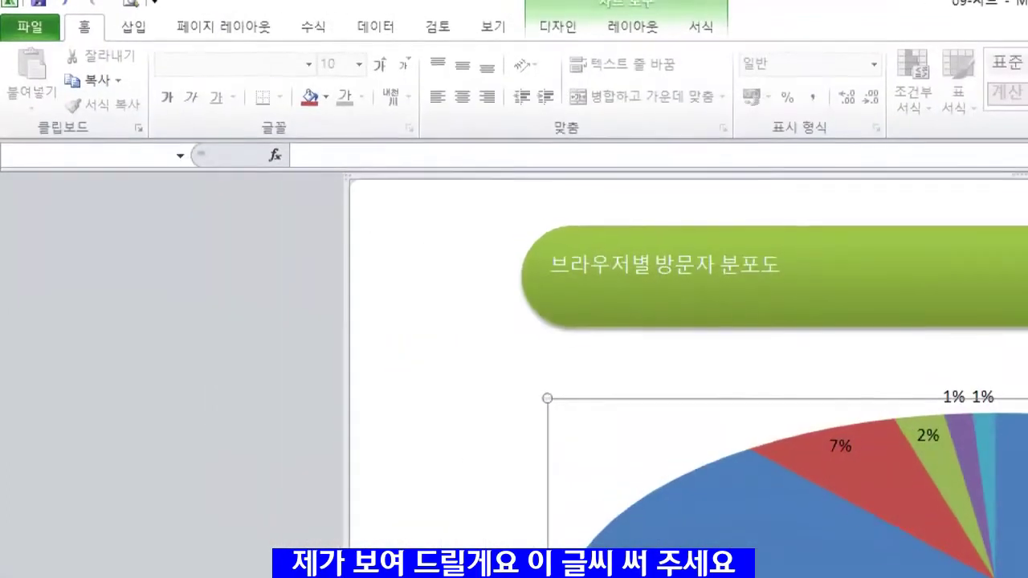
- Set the font size of the green title shape's text to 24
{"action": "left_click", "coordinate": [289, 166]}
{"action": "left_click_drag", "start_coordinate": [312, 140], "coordinate": [515, 191]}
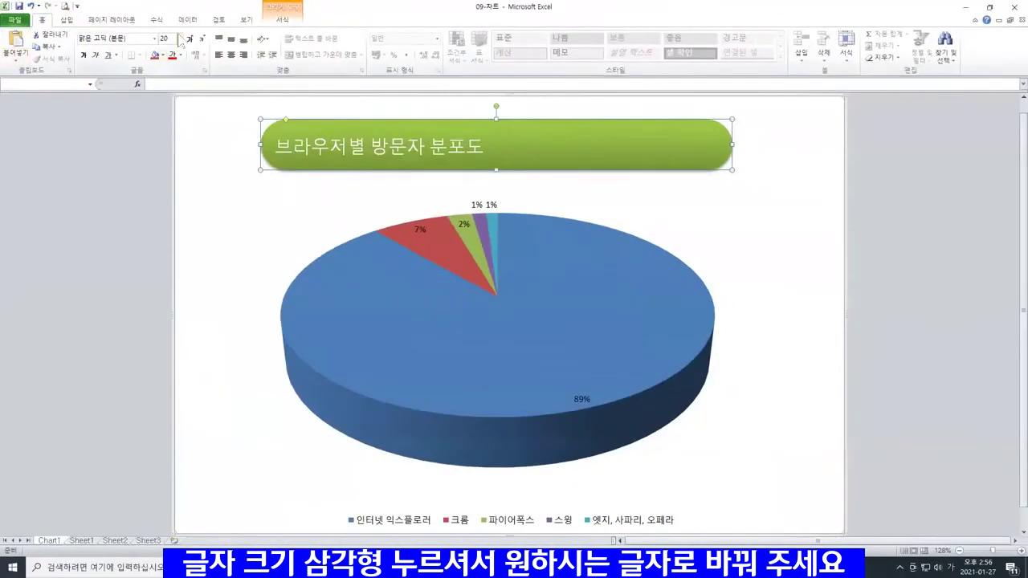
{"action": "left_click", "coordinate": [359, 77]}
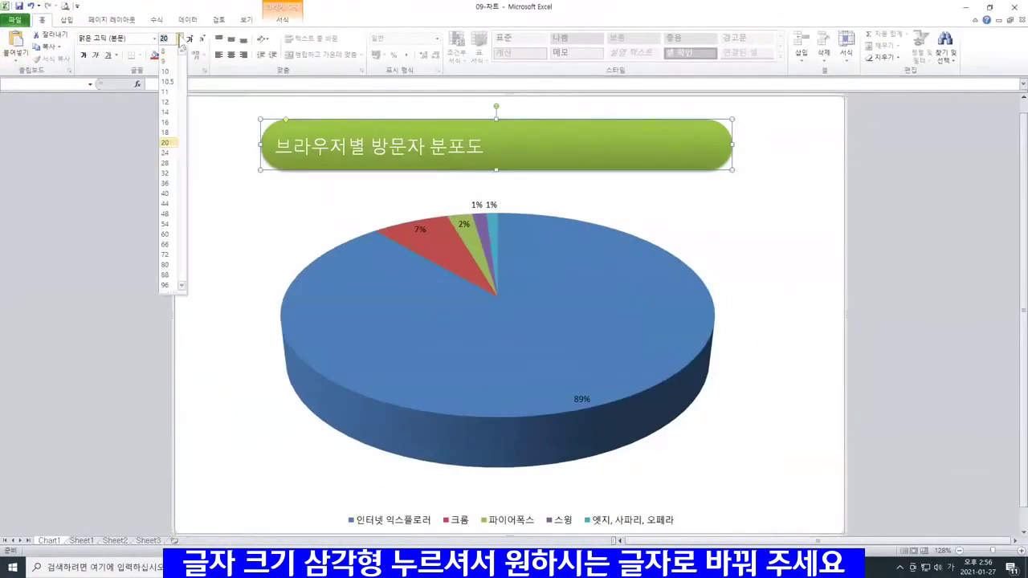
{"action": "left_click", "coordinate": [165, 153]}
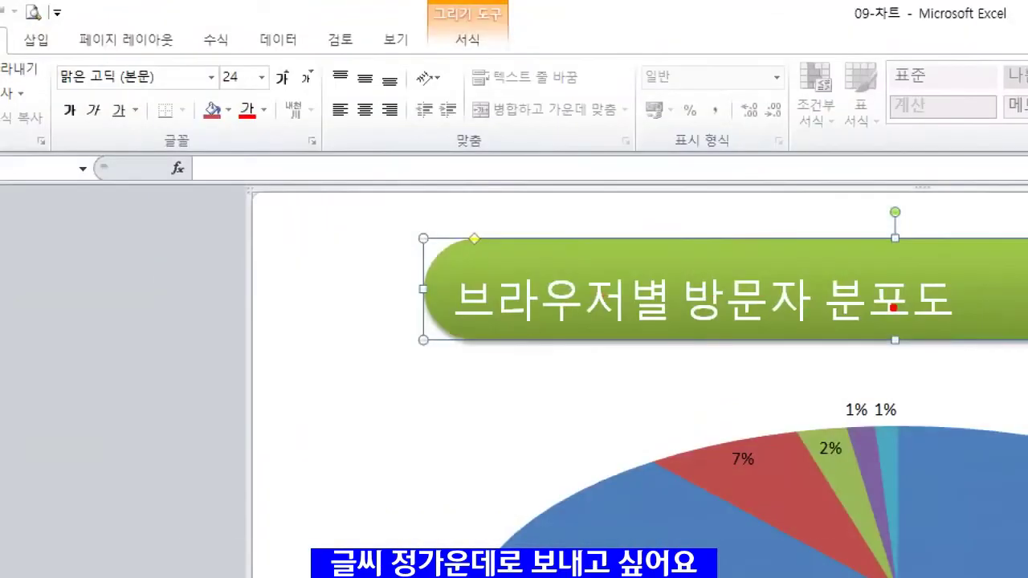